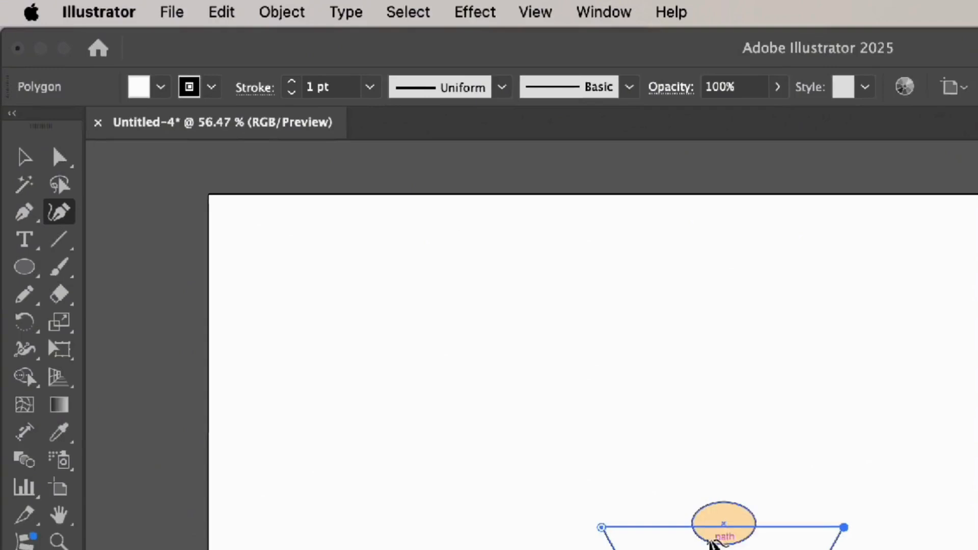
Step: Bend the white triangle's upper edge with the Curvature tool so it arches over the nose and dips on both sides
left_click_drag(722, 528, 729, 509)
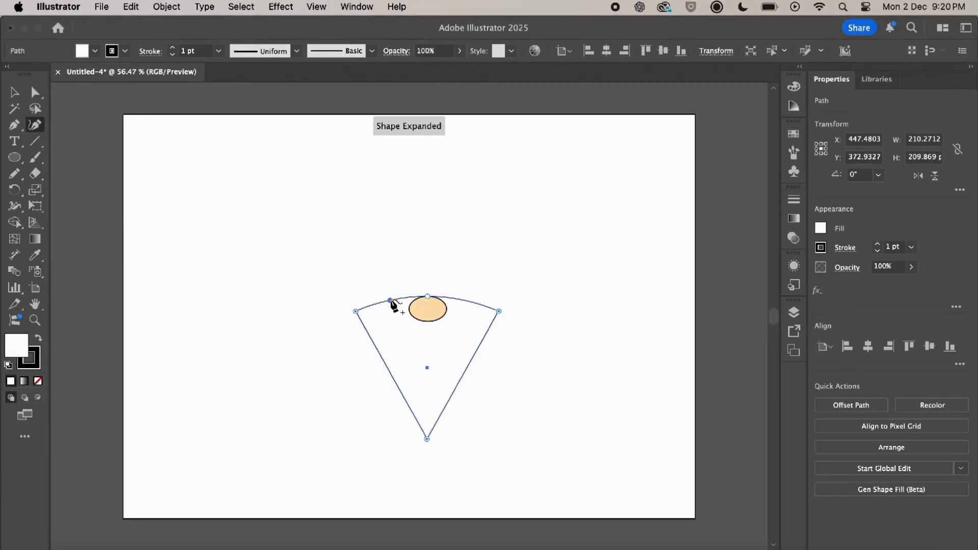
left_click_drag(392, 301, 394, 307)
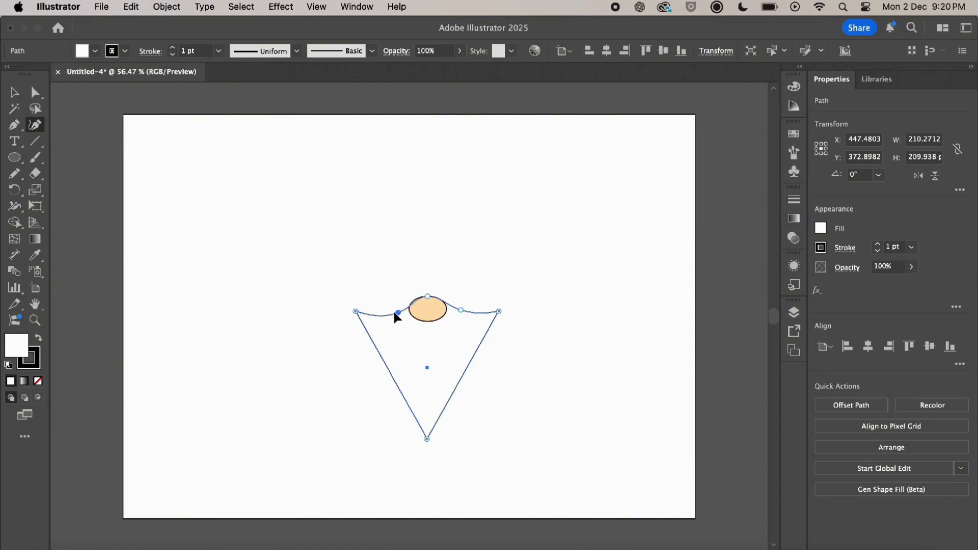
left_click_drag(395, 314, 392, 312)
Step: Round the sharp lower corner of the white beard shape
key("v")
key("a")
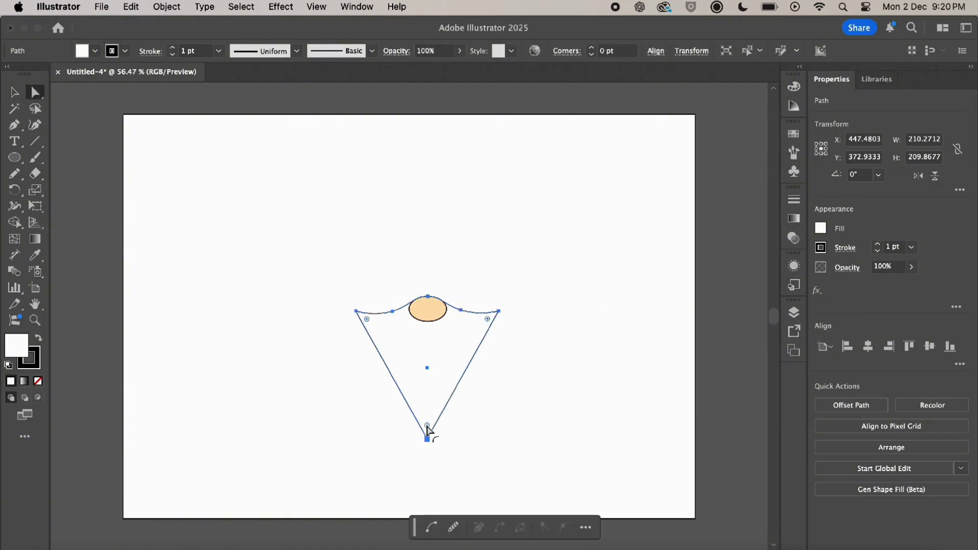
left_click_drag(428, 430, 427, 394)
left_click(530, 383)
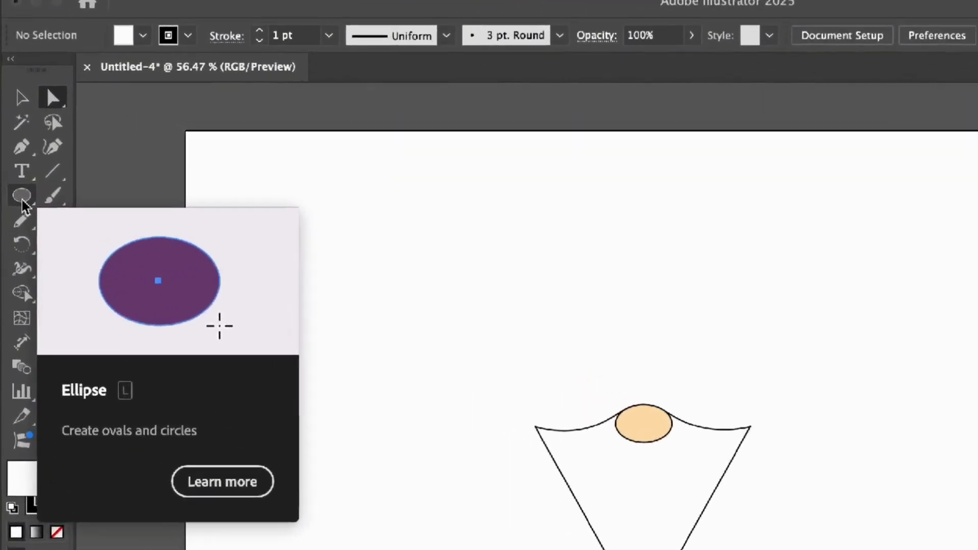
Step: Draw a triangle about 241 pt wide and 209 pt high above the beard with the Polygon tool
left_click_drag(25, 215, 77, 299)
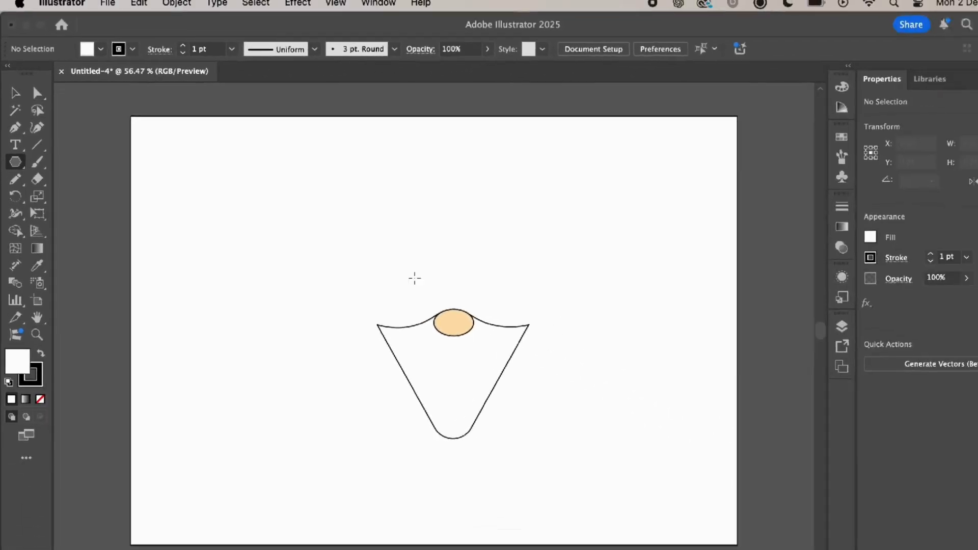
left_click_drag(378, 200, 435, 285)
left_click_drag(361, 311, 475, 313)
mouse_move(440, 127)
left_mouse_down()
mouse_move(271, 172)
mouse_move(285, 168)
left_mouse_up()
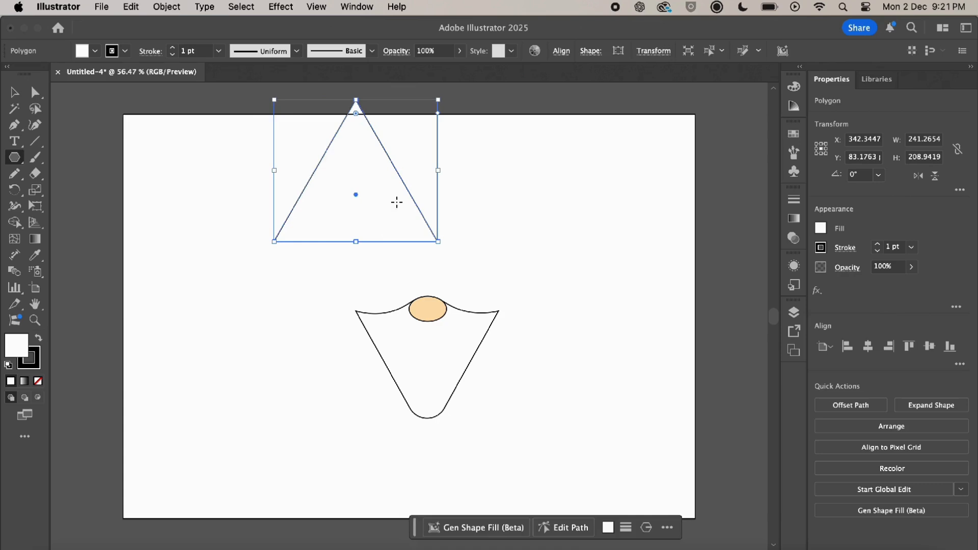
Step: Place the triangle directly above the beard, narrow it to the beard's width of about 210 pt, and send it to the back
key("v")
right_click(492, 255)
left_click_drag(411, 196, 497, 247)
left_click(663, 460)
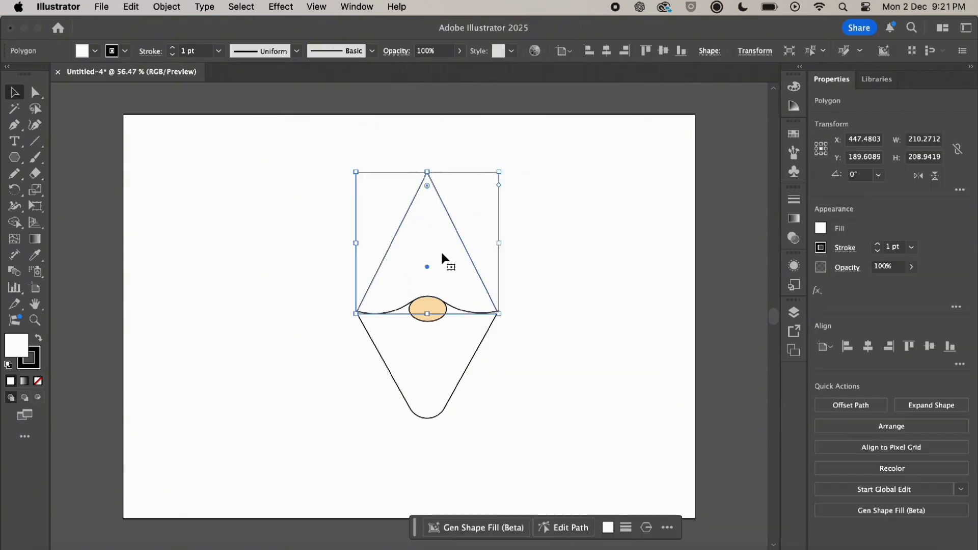
Step: Shift the triangle's apex to the right and curve both of its sides to form a drooping hat
key("a")
left_click_drag(429, 173, 482, 179)
left_click(34, 124)
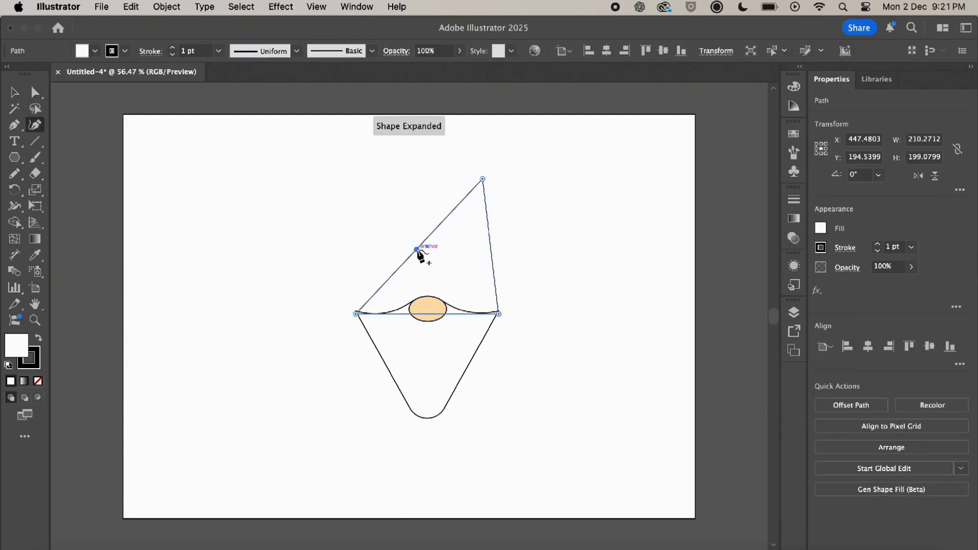
left_click_drag(421, 245, 393, 232)
left_click_drag(483, 179, 531, 196)
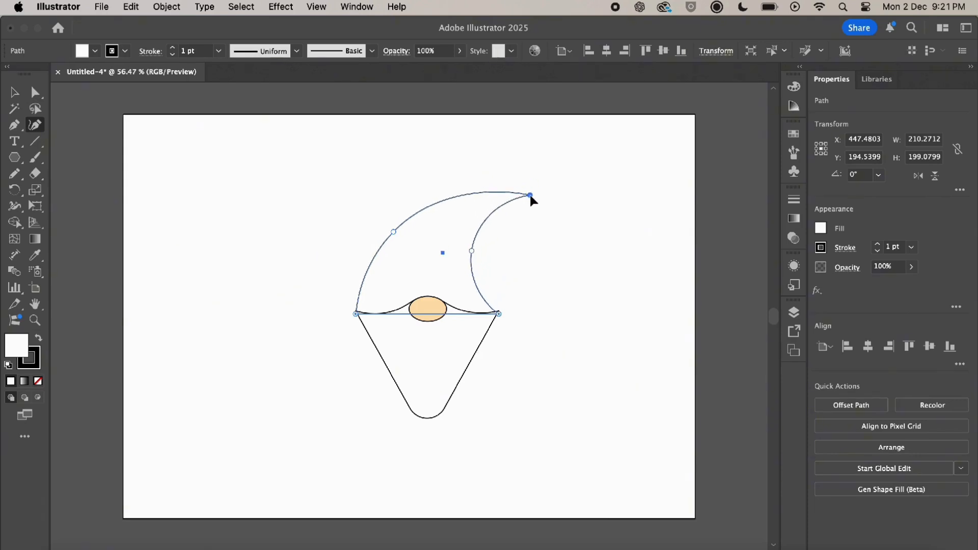
left_click_drag(494, 253, 490, 248)
left_click_drag(529, 195, 510, 219)
Step: Round the hat's pointed tip and adjust the hat's position over the beard
key("v")
key("a")
key("v")
left_click_drag(511, 260, 516, 253)
left_click_drag(488, 266, 488, 273)
Step: Align the hat's two base corners with the beard's upper corners
left_click(35, 93)
left_click(503, 322)
left_click_drag(504, 322, 499, 312)
left_click(517, 300)
left_click_drag(356, 322, 356, 312)
left_click(509, 319)
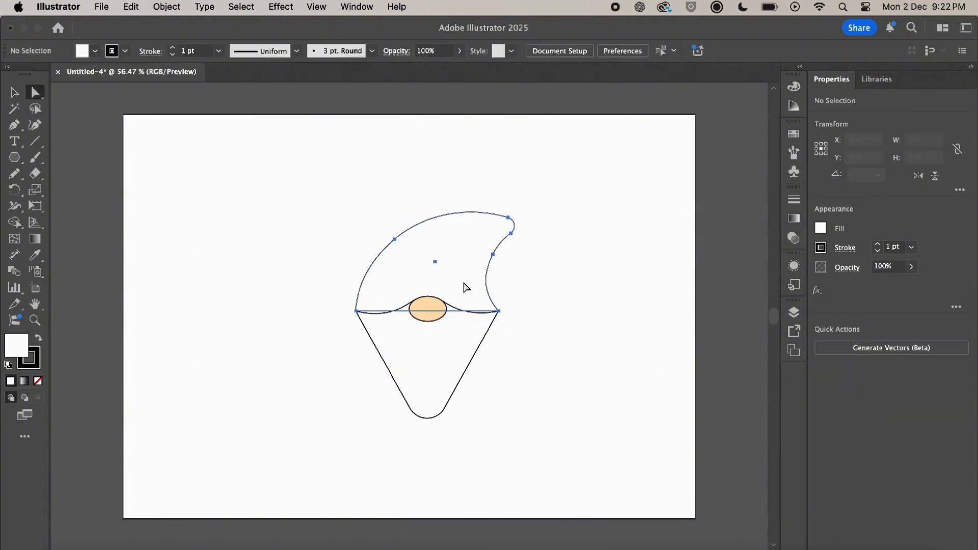
Step: Redraw the hat's straight base with the Pencil tool as a curve bulging down behind the beard
left_click(465, 284)
key("n")
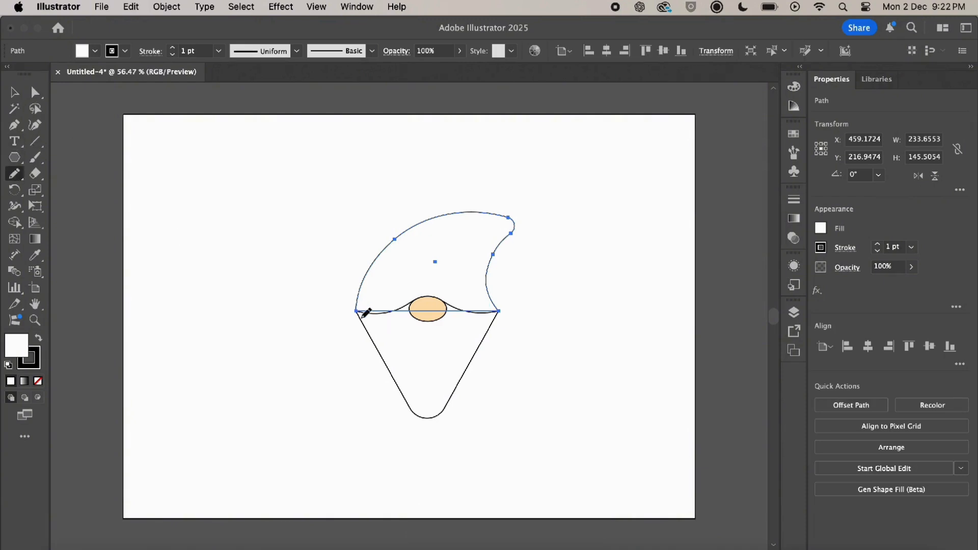
key("v")
left_click(534, 286)
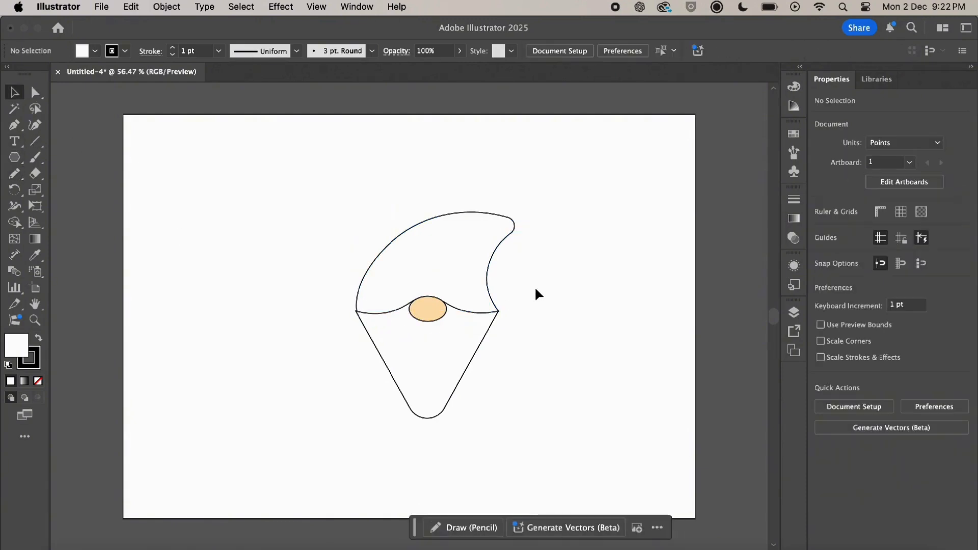
Step: Fill the hat shape with red
left_click(467, 292)
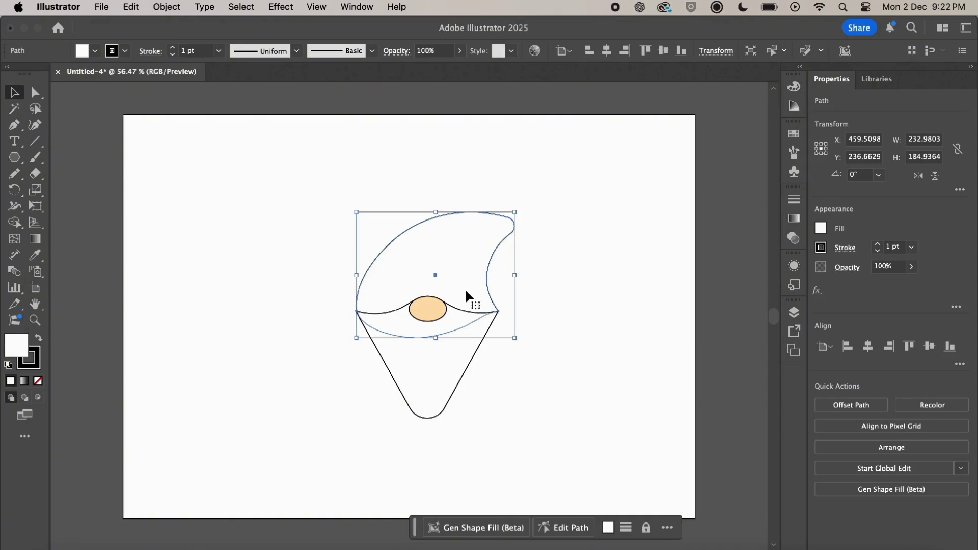
left_click(821, 228)
left_click(807, 385)
left_click(561, 376)
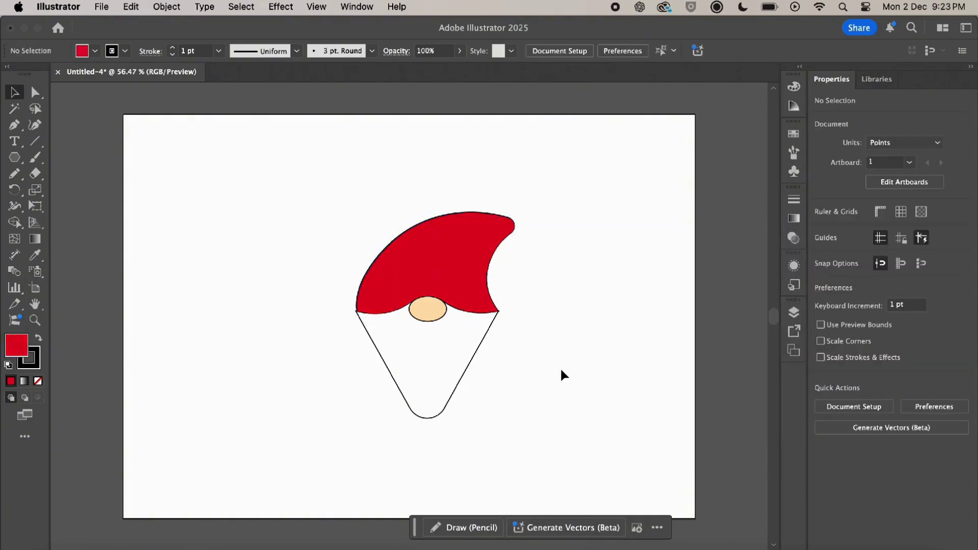
Step: Draw a 46.5 pt circle at the hat's tip as a pompom and fill it with white
left_click(18, 182)
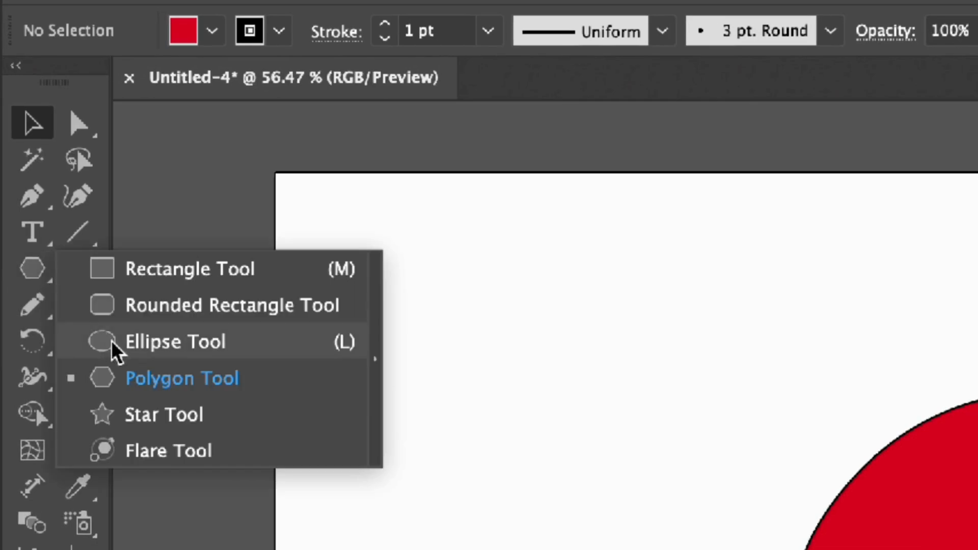
left_click(66, 229)
left_click_drag(836, 296, 534, 237)
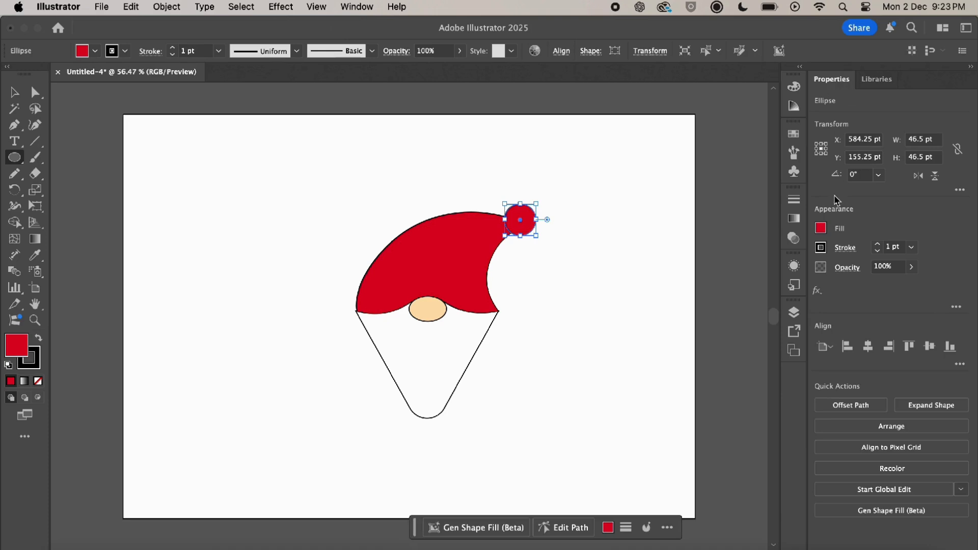
left_click(824, 230)
left_click(690, 347)
left_click(612, 328)
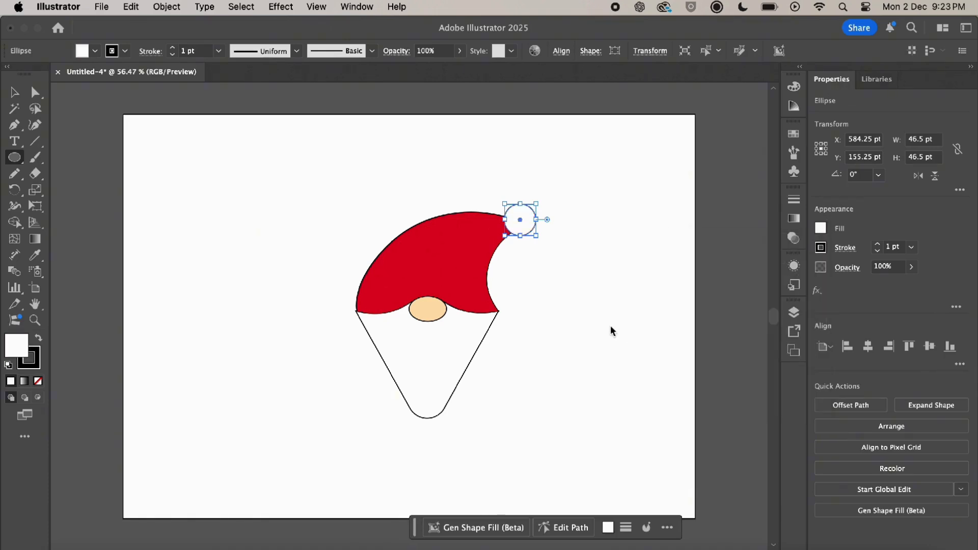
left_click(559, 337)
key("Escape")
key("v")
left_click(555, 376)
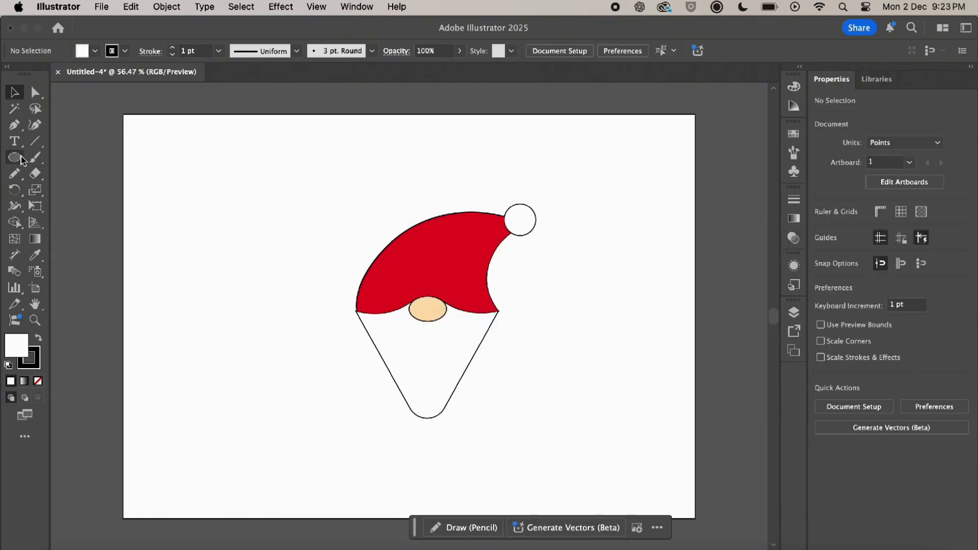
Step: Draw an ellipse about 242 pt wide and 237 pt high below the nose for the body
left_click(19, 159)
left_click_drag(356, 317, 533, 478)
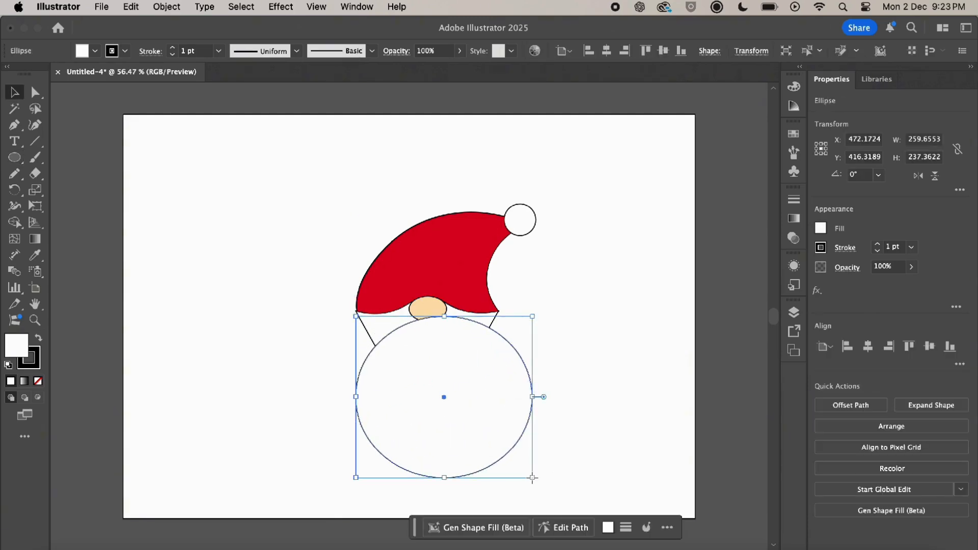
left_click_drag(532, 396, 520, 397)
Step: Send the body ellipse behind the beard and hat, then reposition and enlarge it to about 308 × 244 pt
right_click(493, 425)
mouse_move(520, 487)
left_click(667, 522)
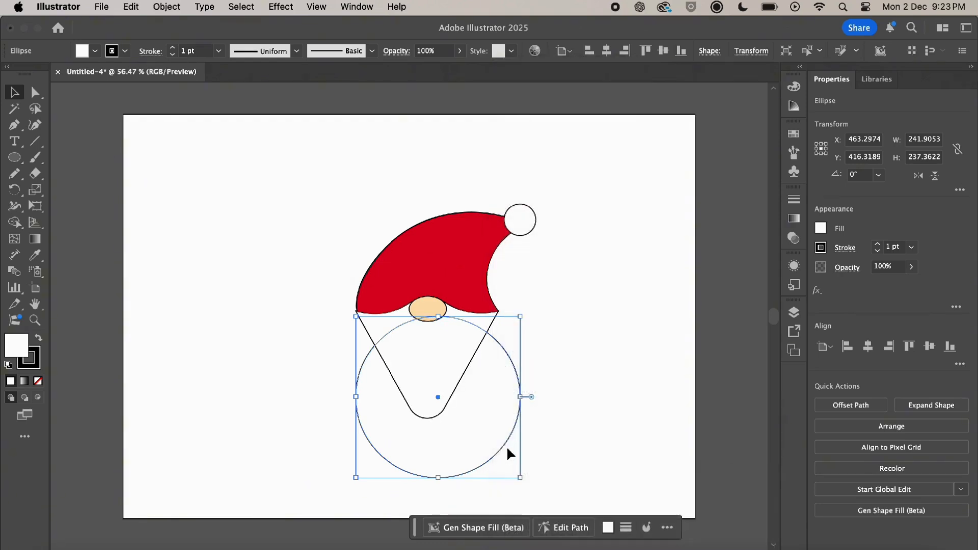
left_click_drag(492, 440, 535, 459)
left_click(563, 455)
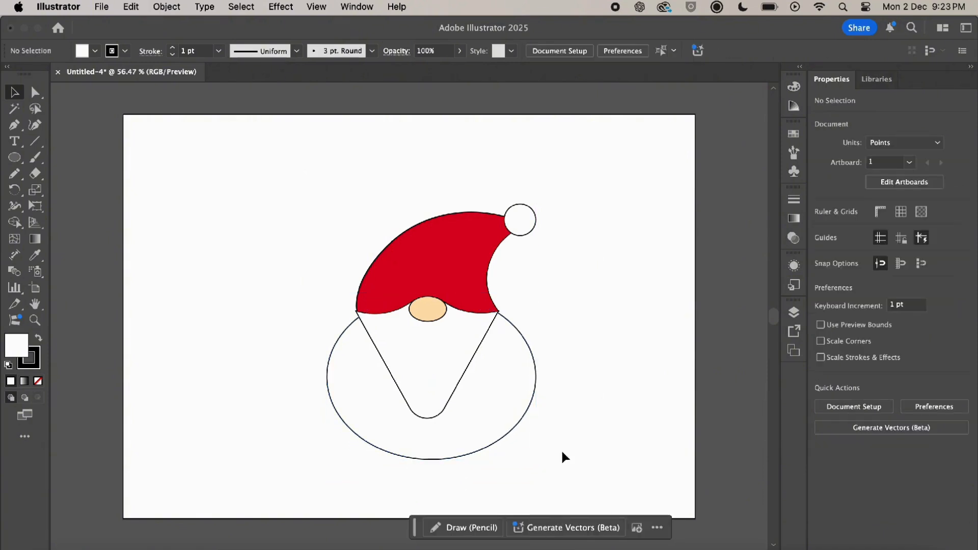
Step: Flatten the upper-left and upper-right curves of the body ellipse with the Pen tool to form sloping shoulders
left_click(518, 421)
left_click(13, 127)
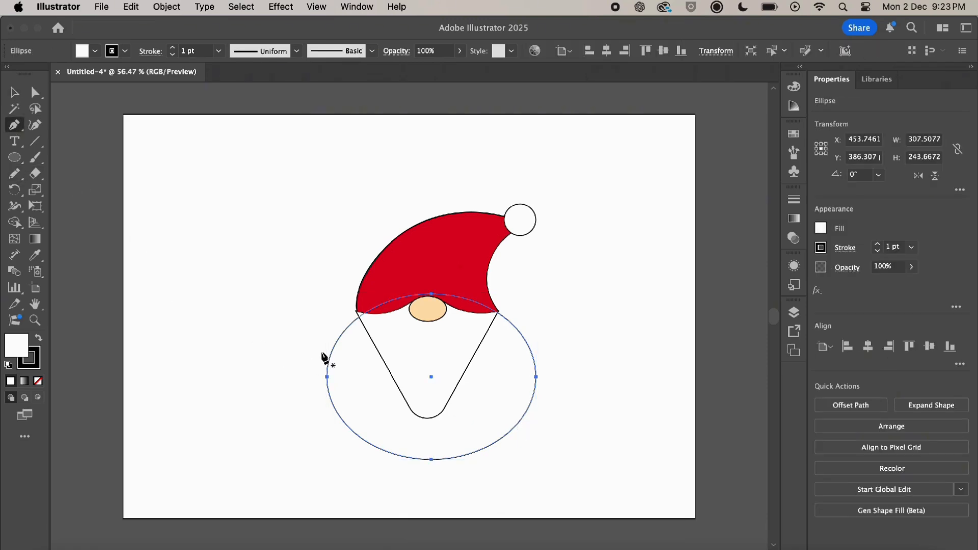
left_click_drag(327, 367, 348, 361)
left_click(509, 336)
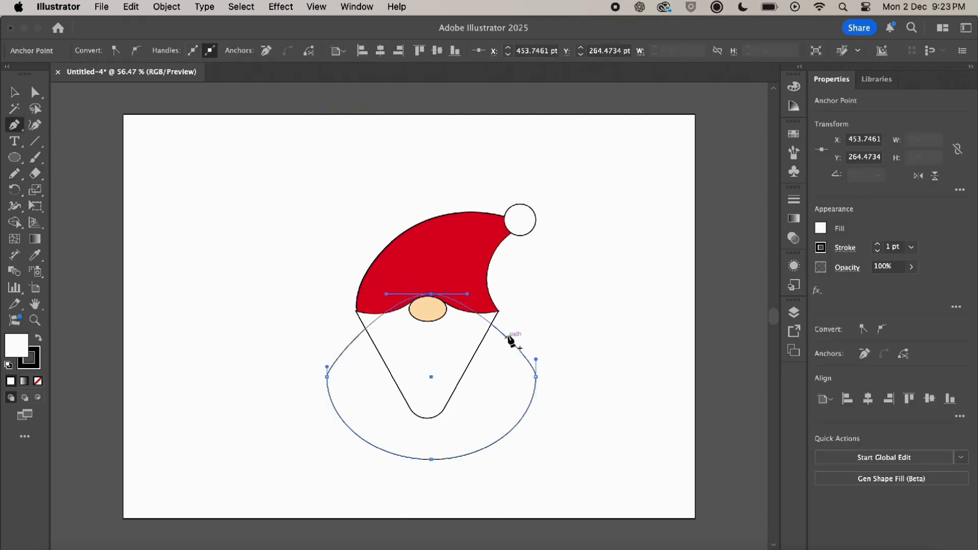
left_click(534, 397)
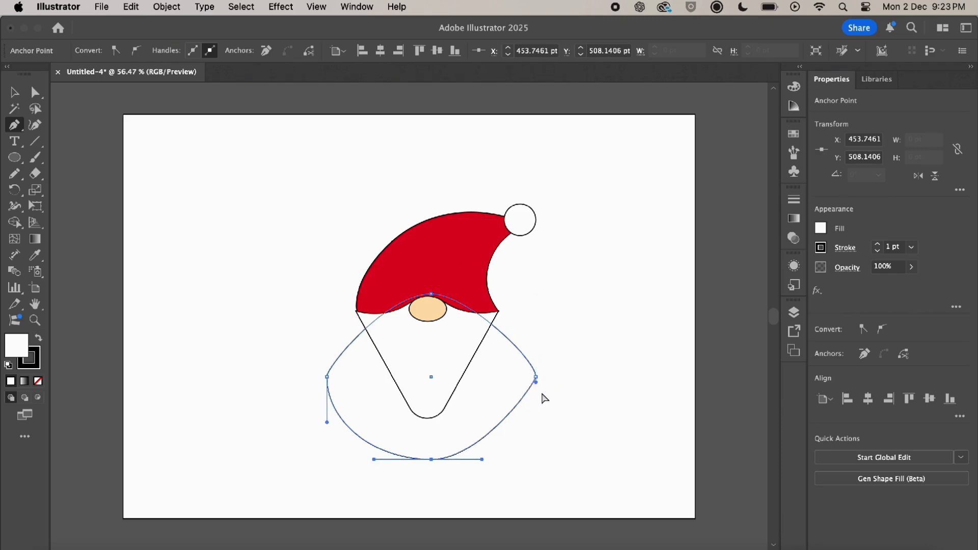
key("super+z")
left_click(585, 377)
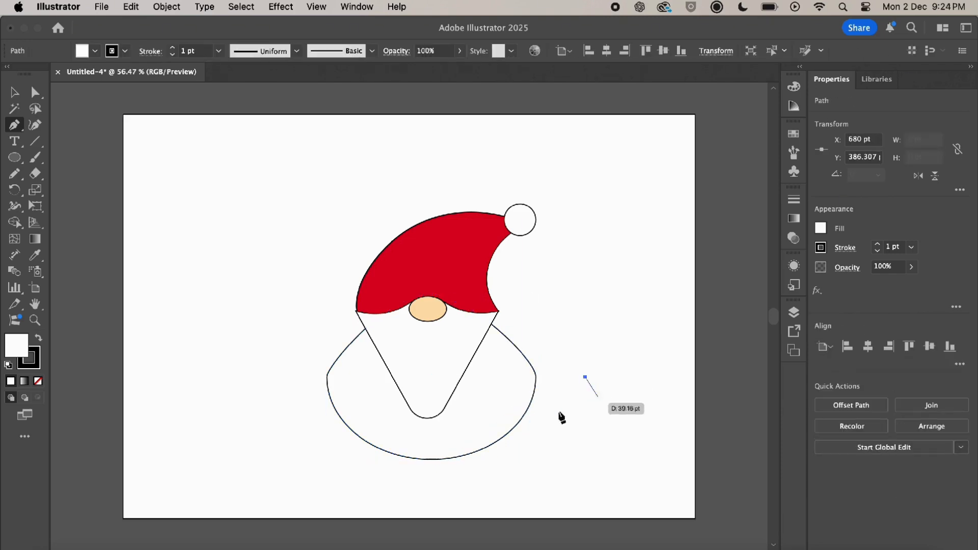
key("v")
Step: Resize the body to about 276 × 266 pt and center it under the beard
left_click(515, 407)
left_click_drag(536, 376, 509, 377)
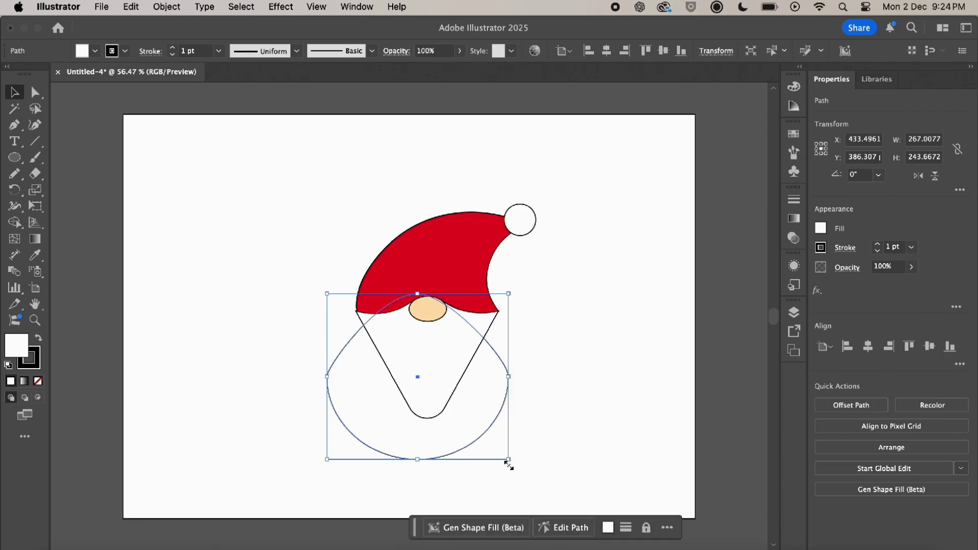
left_click_drag(508, 464, 514, 472)
left_click_drag(502, 431, 508, 417)
Step: Fill the body with red and match the hat's fill to the same red
left_click(821, 228)
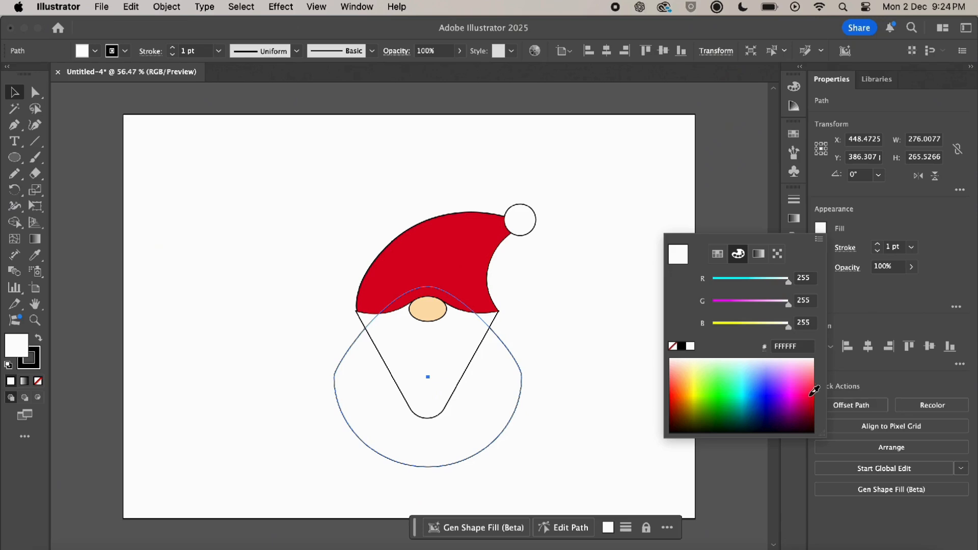
left_click(676, 397)
left_click(602, 415)
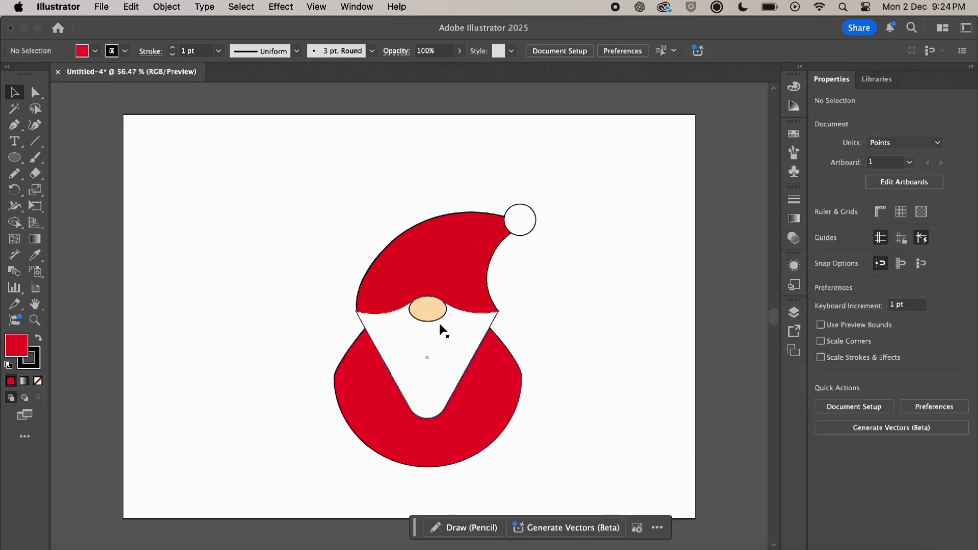
left_click(464, 293)
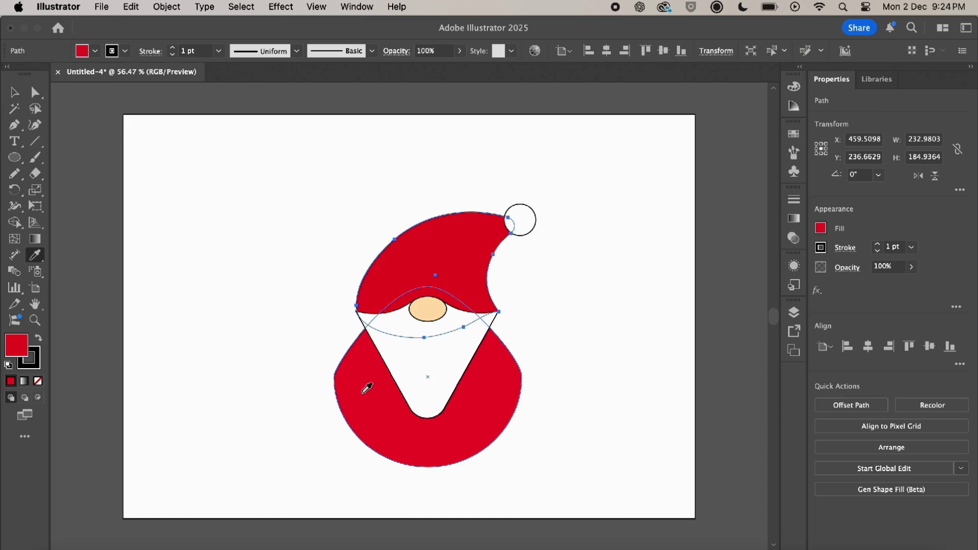
left_click(557, 384)
Step: Draw an 84 × 48 pt ellipse at the body's lower left as a foot and fill it with black
scroll(570, 390, "down", 1)
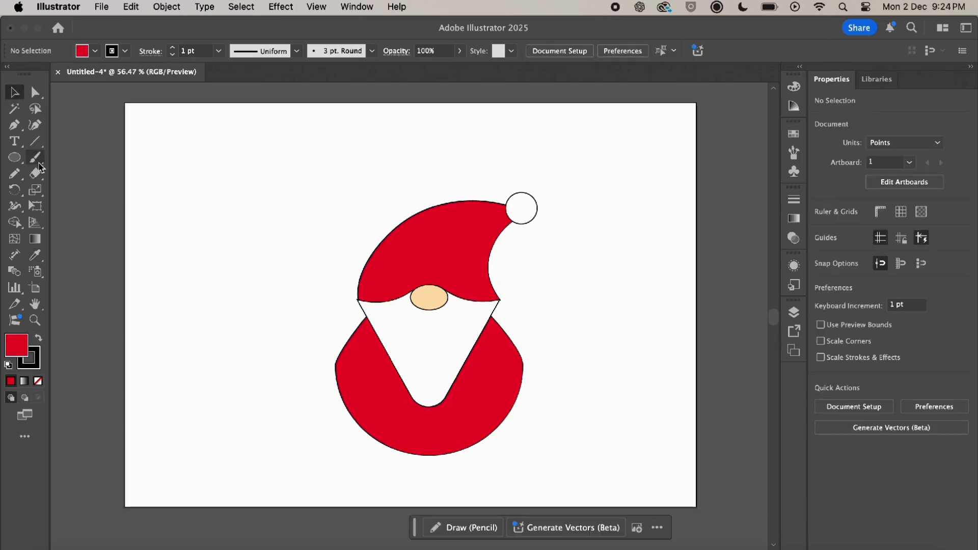
left_click(15, 158)
left_click_drag(362, 433, 419, 466)
key("v")
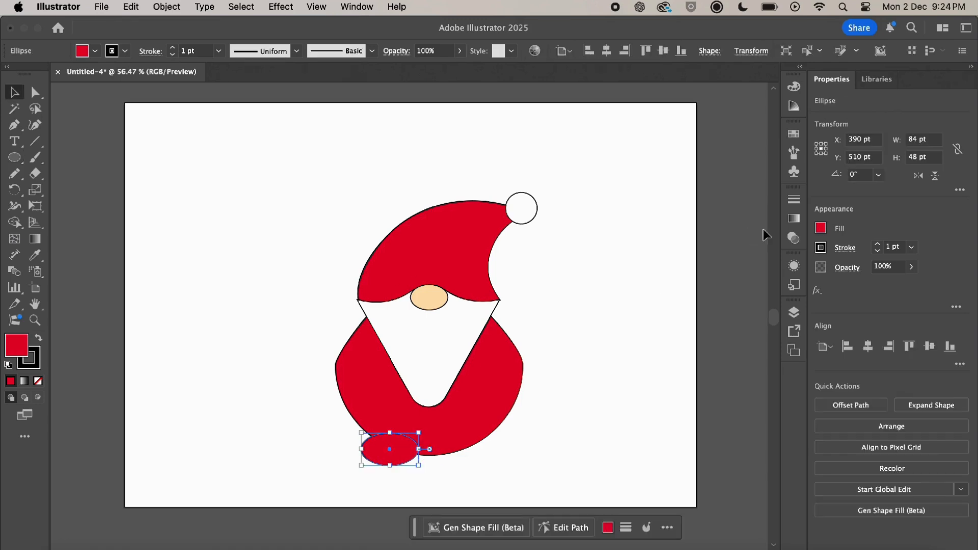
left_click(821, 230)
left_click(689, 346)
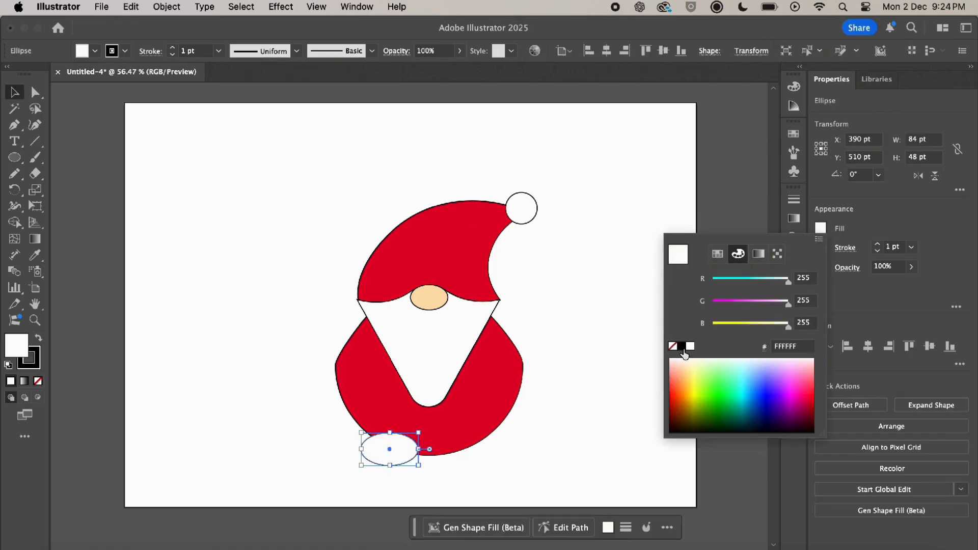
left_click(681, 348)
left_click(596, 403)
Step: Duplicate the black foot horizontally to the body's lower right and move the body up toward the hat
left_click(386, 461)
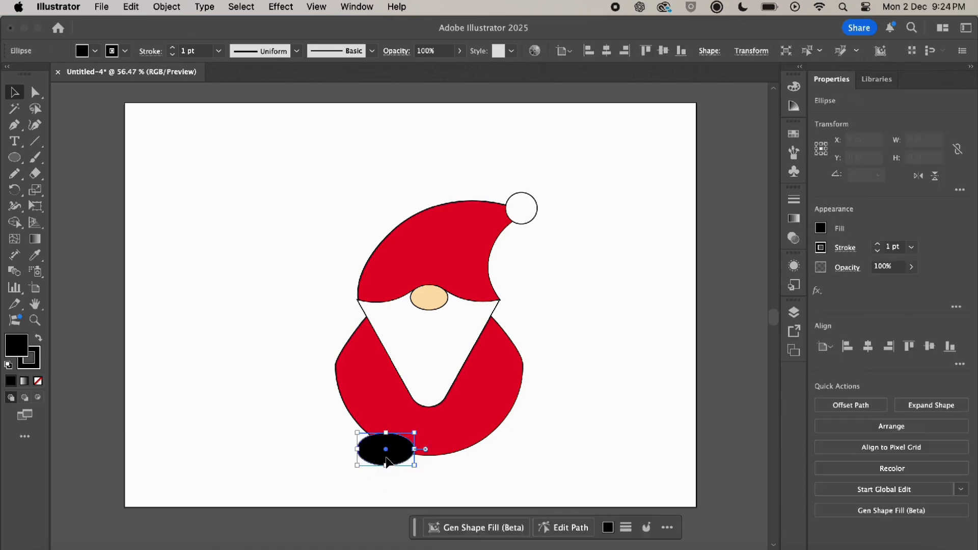
left_click_drag(386, 461, 477, 461)
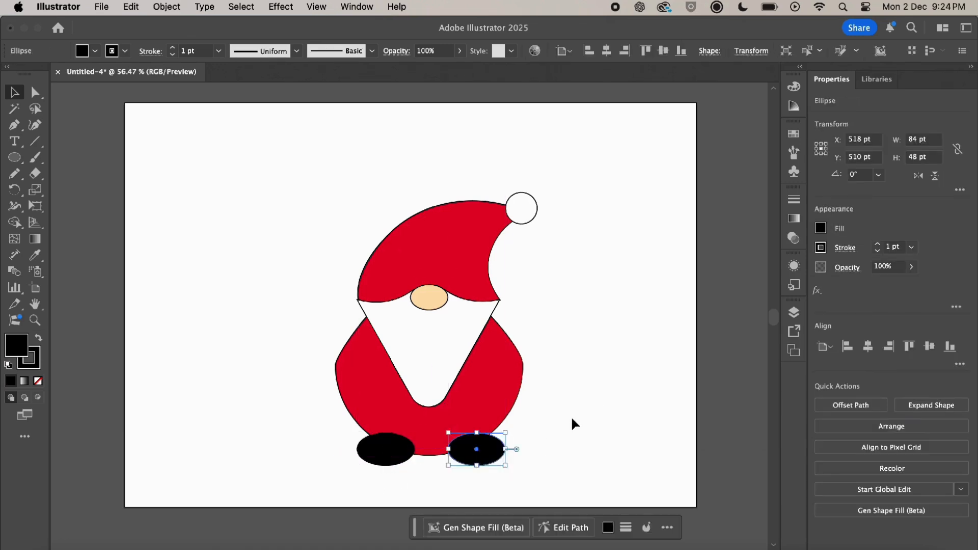
left_click(572, 419)
left_click_drag(388, 387, 387, 362)
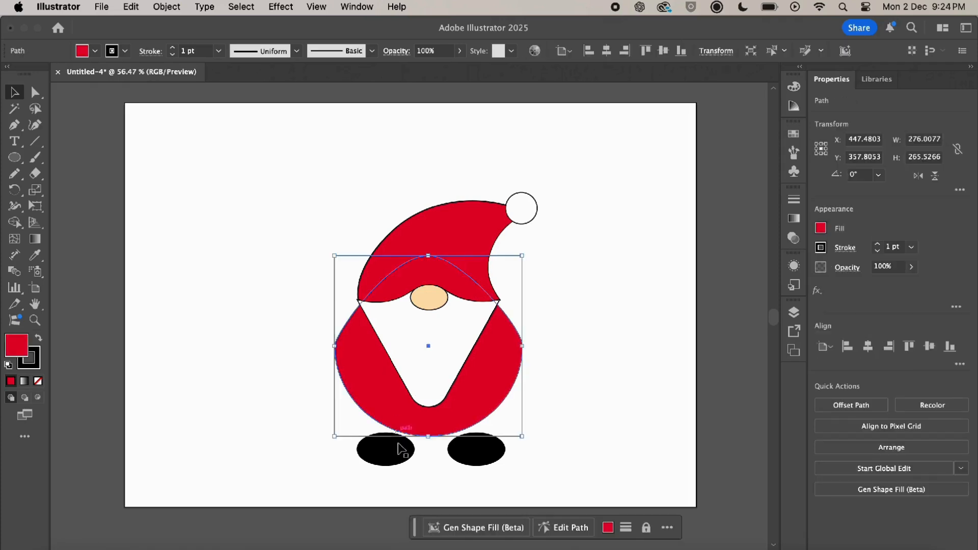
Step: Move both black feet up so they overlap the lower edge of the red body
left_click(378, 467)
left_click_drag(390, 462, 392, 441)
left_click_drag(480, 459, 478, 441)
left_click(578, 412)
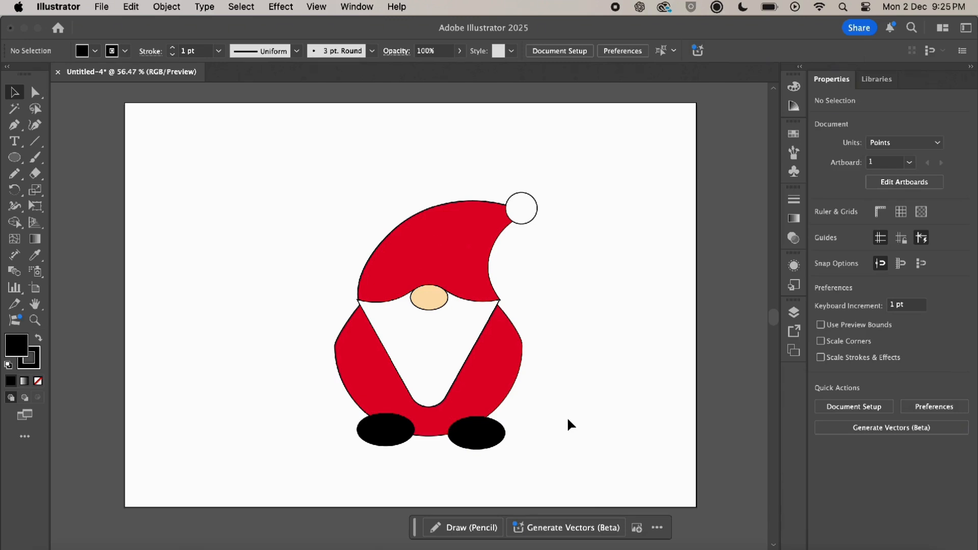
Step: Select all the gnome's shapes and group them
left_click_drag(557, 468, 323, 226)
left_click_drag(318, 162, 568, 439)
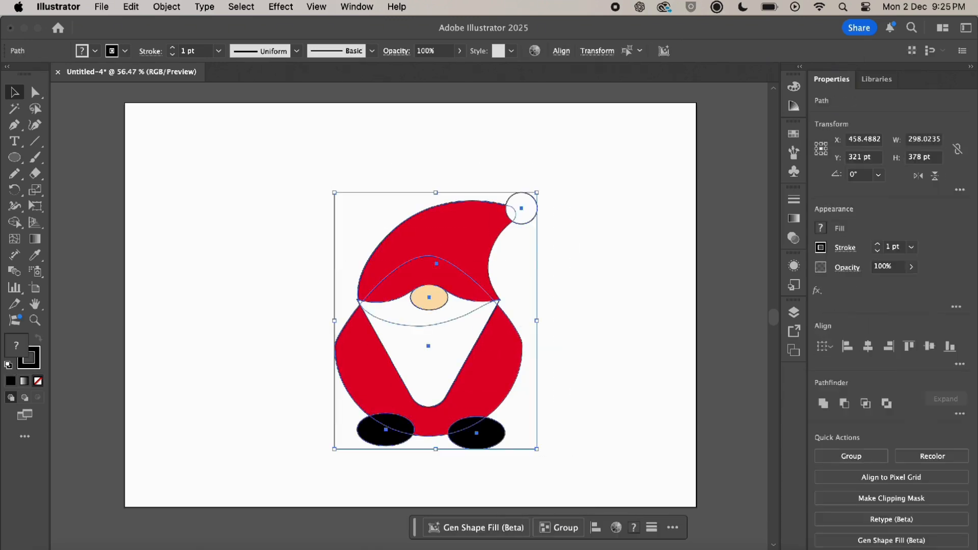
left_click(564, 528)
left_click(630, 448)
Step: Remove the black outline from the whole gnome group by setting its stroke to None
left_click(411, 387)
left_click(821, 247)
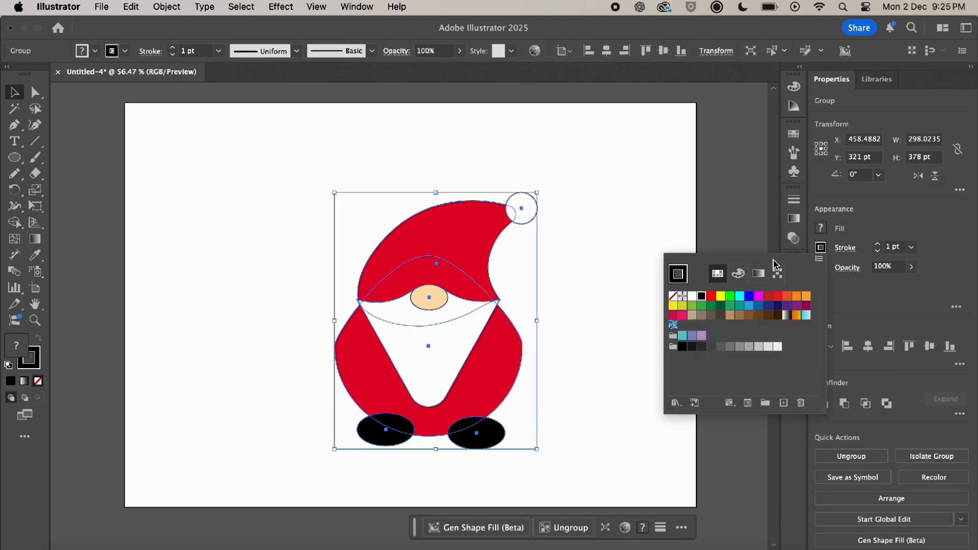
left_click(673, 300)
left_click(595, 339)
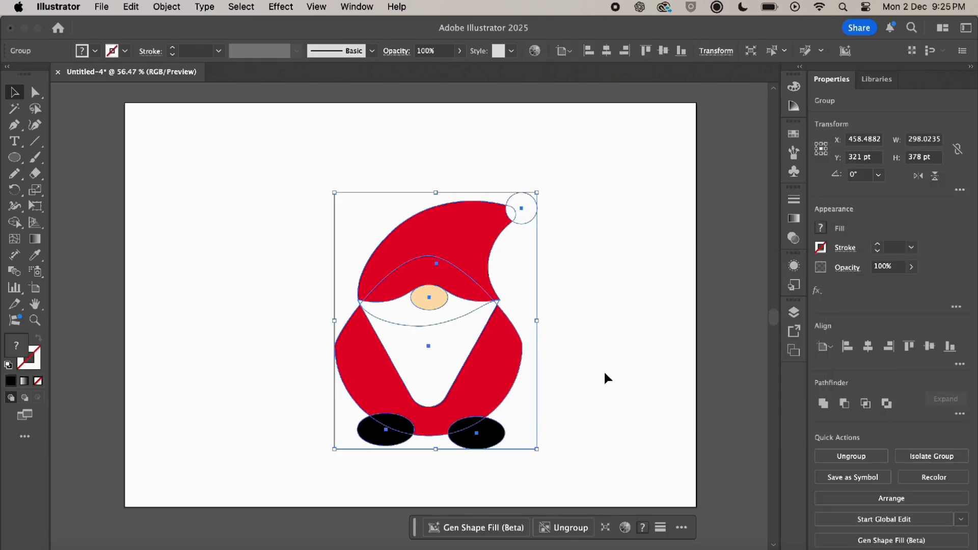
left_click(605, 373)
Step: Apply the Inflate 3D type from 3D and Materials to the gnome group
left_click(493, 393)
left_click(378, 10)
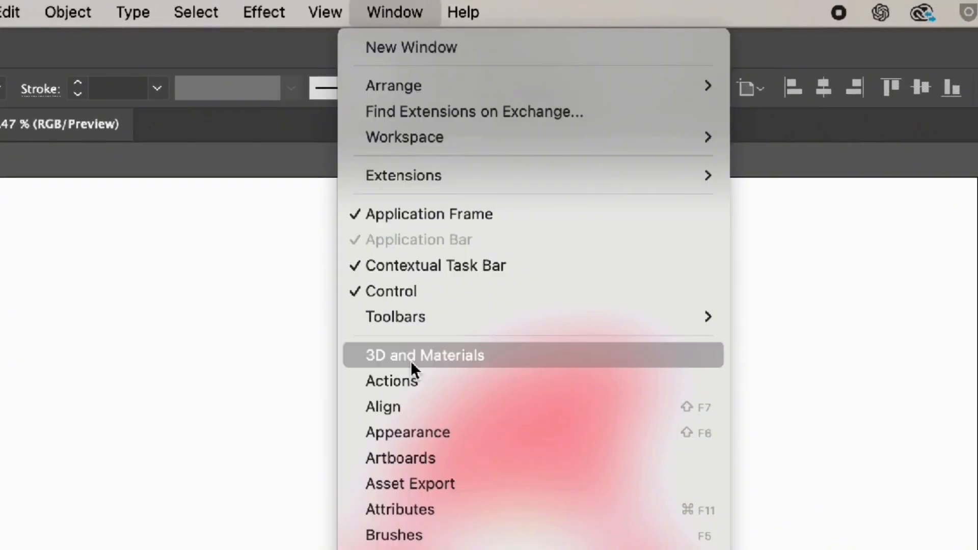
left_click(410, 360)
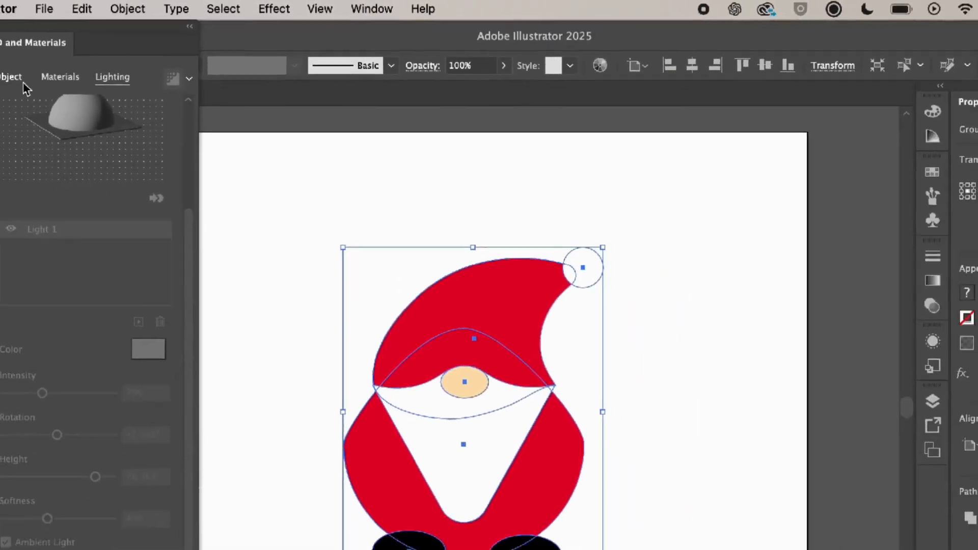
left_click(23, 83)
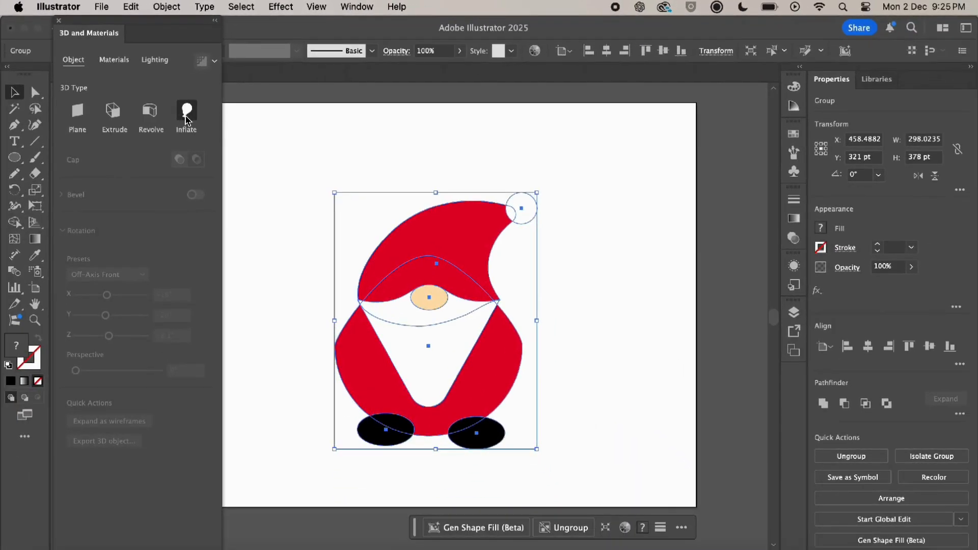
left_click(186, 112)
Step: Set the gnome material's Metallic value to 0.41 and render the gnome with ray tracing
left_click(114, 60)
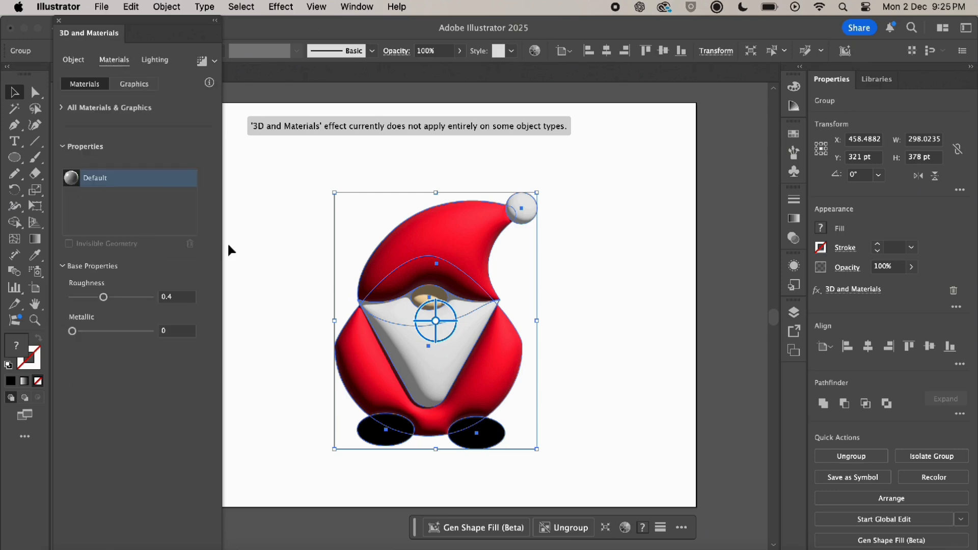
left_click(105, 331)
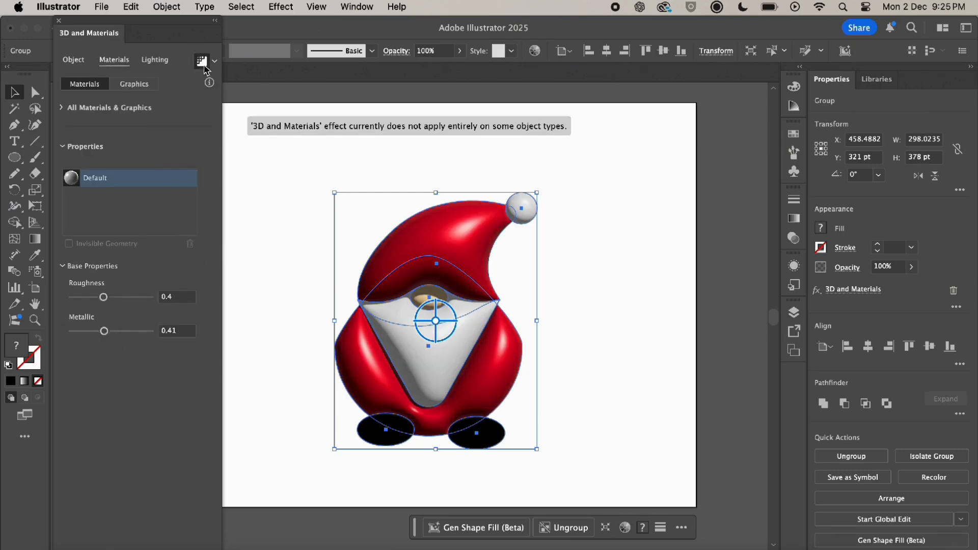
left_click(276, 254)
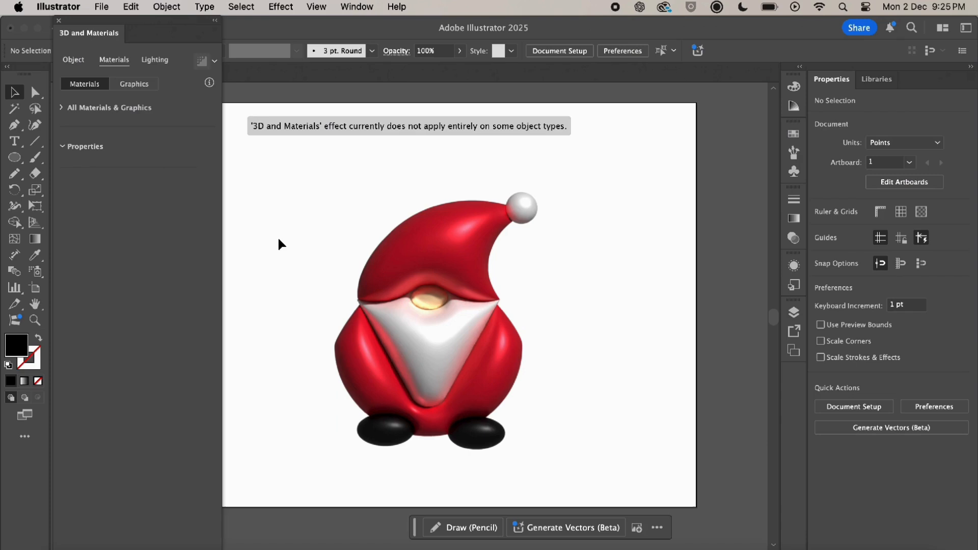
Step: Turn on shadows in the 3D lighting of the inflated gnome
left_click(153, 62)
key("super+a")
left_click_drag(213, 280, 214, 340)
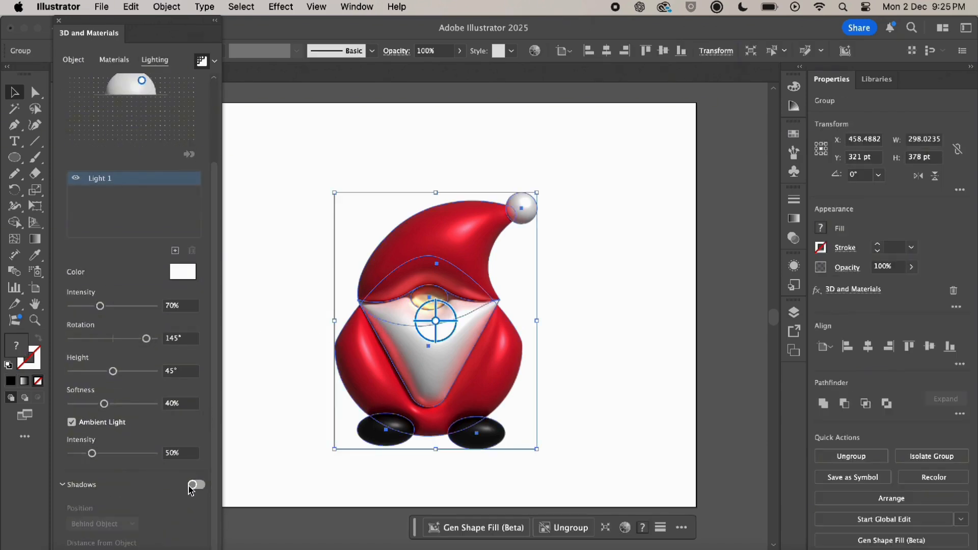
left_click(190, 488)
left_click(265, 447)
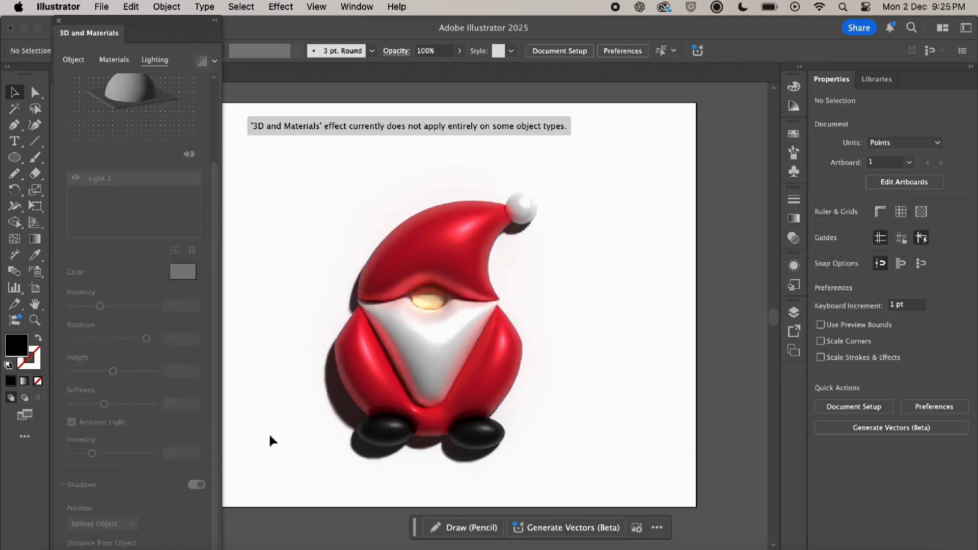
left_click(399, 389)
left_click(284, 392)
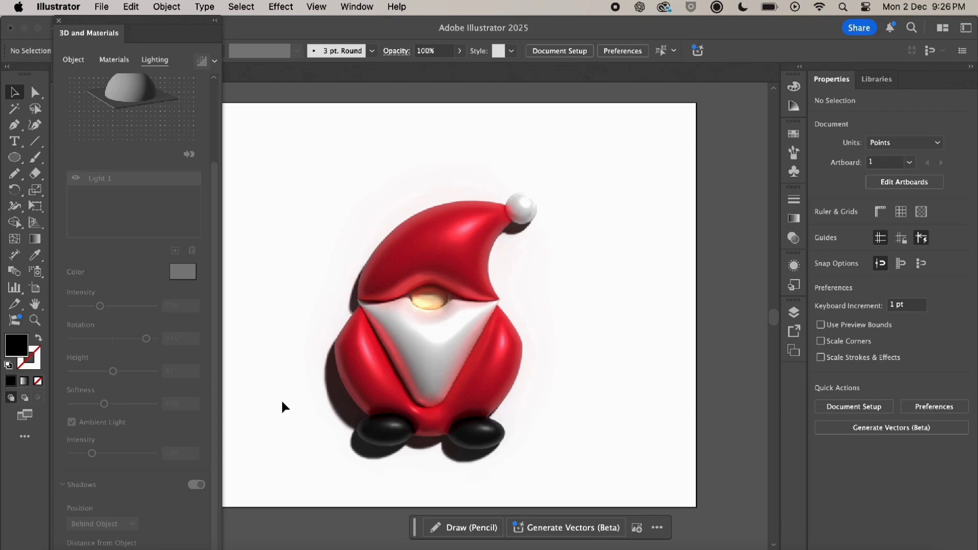
Step: Move the gnome up and to the right on the artboard and set its shadow position to Below Object
left_click_drag(413, 352, 493, 337)
left_click(130, 524)
left_click(103, 548)
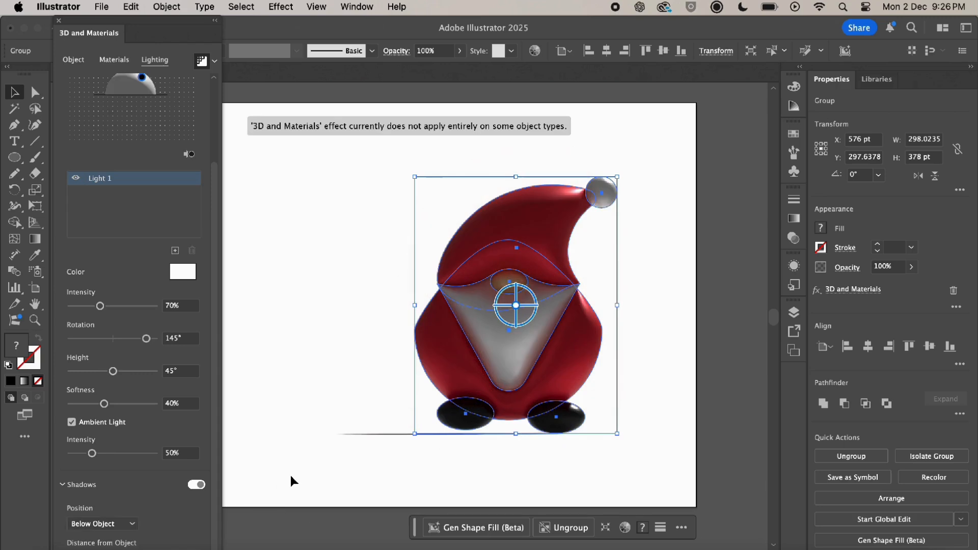
Step: Move Light 1 to the front of the gnome
scroll(195, 249, "up", 5)
left_click(326, 314)
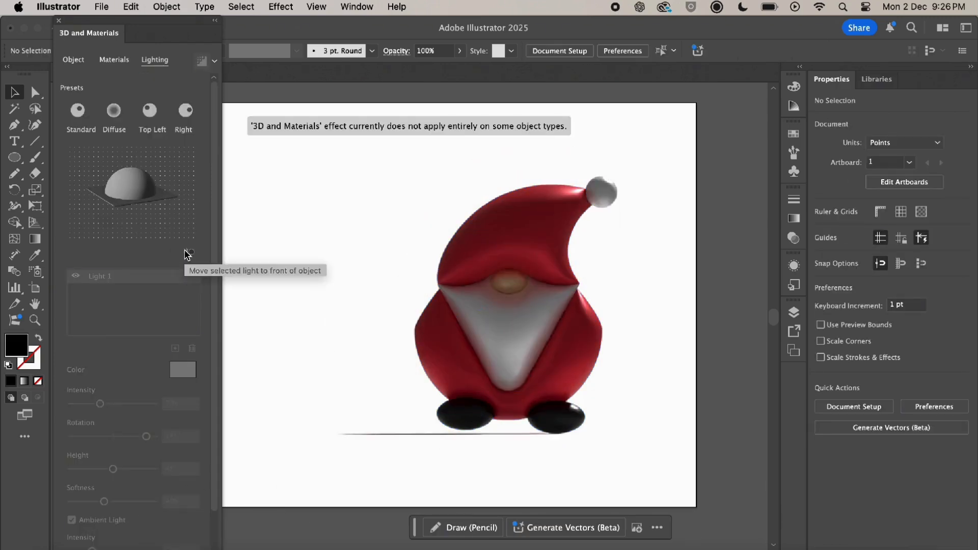
key("super+a")
left_click(186, 253)
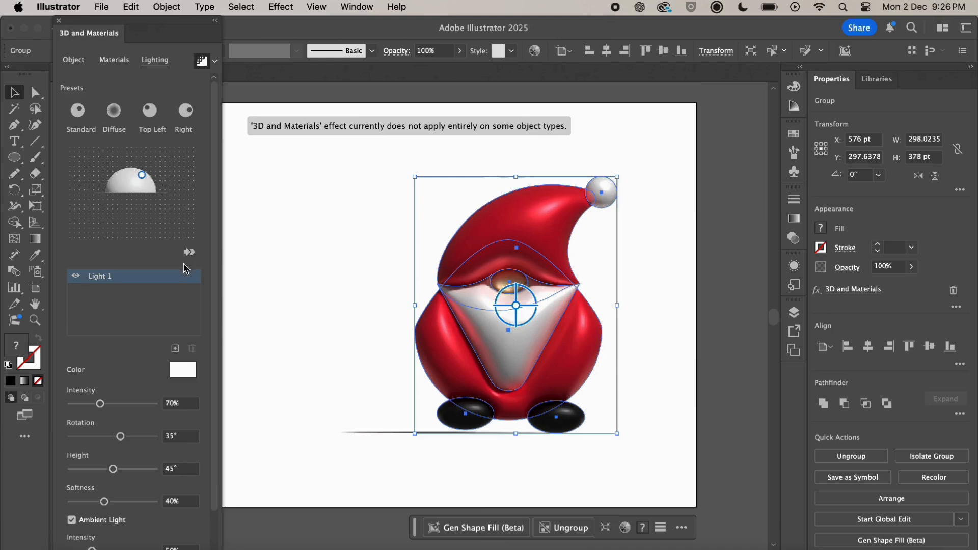
Step: Adjust the shadow's distance from the object and turn the inflated gnome slightly sideways in 3D
scroll(352, 352, "down", 1)
scroll(132, 510, "down", 5)
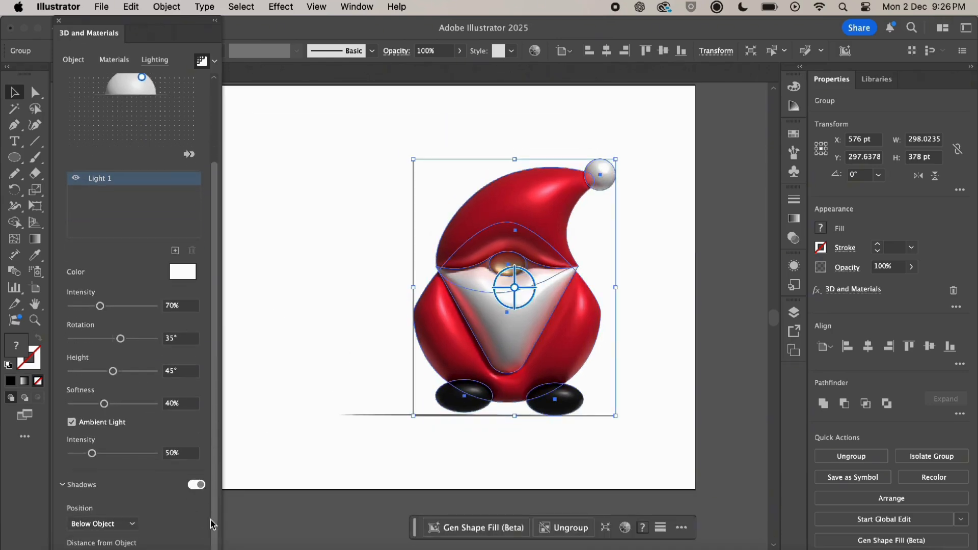
mouse_move(69, 549)
left_mouse_down()
mouse_move(79, 549)
mouse_move(49, 548)
left_mouse_up()
left_click_drag(515, 288, 535, 295)
left_click(595, 471)
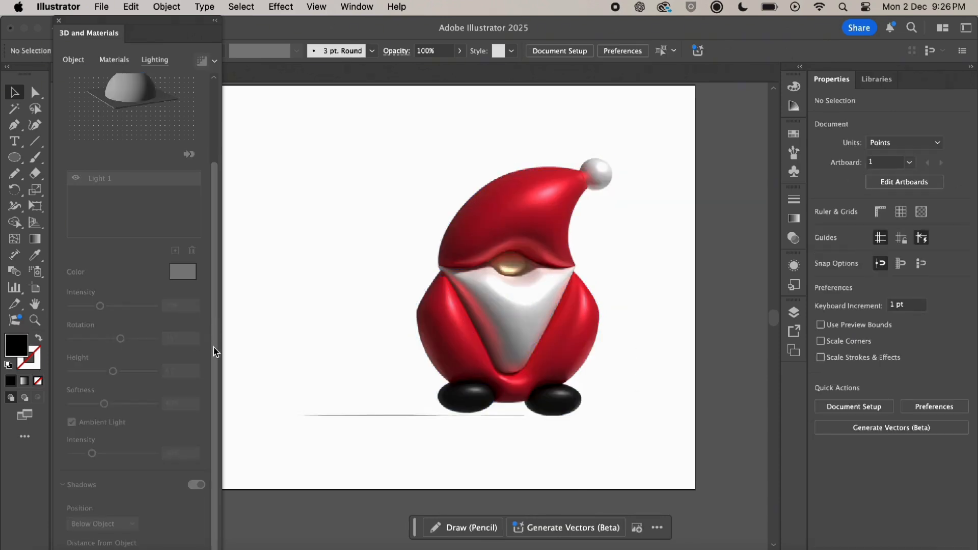
Step: Close the 3D settings and set the document raster effects resolution to High (300 ppi)
left_click(59, 21)
left_click(280, 6)
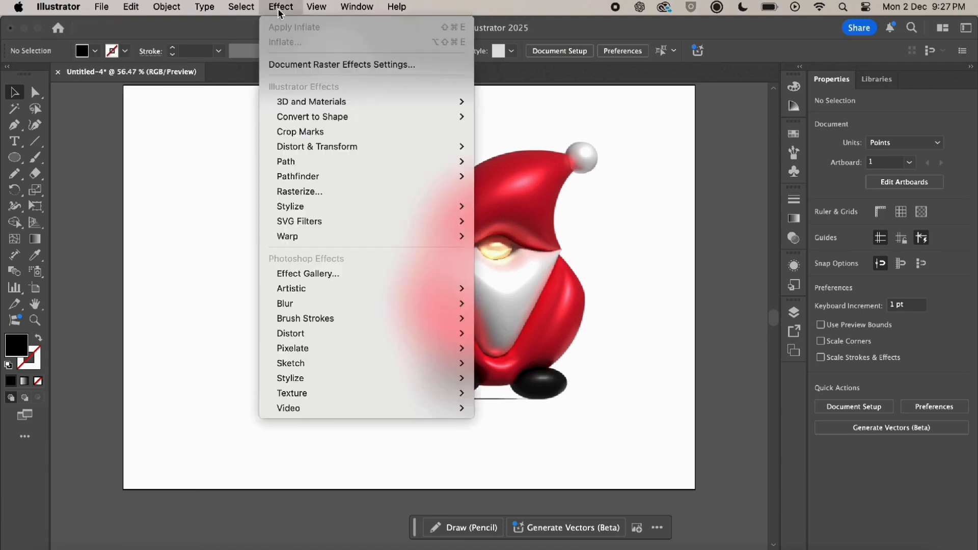
left_click(302, 65)
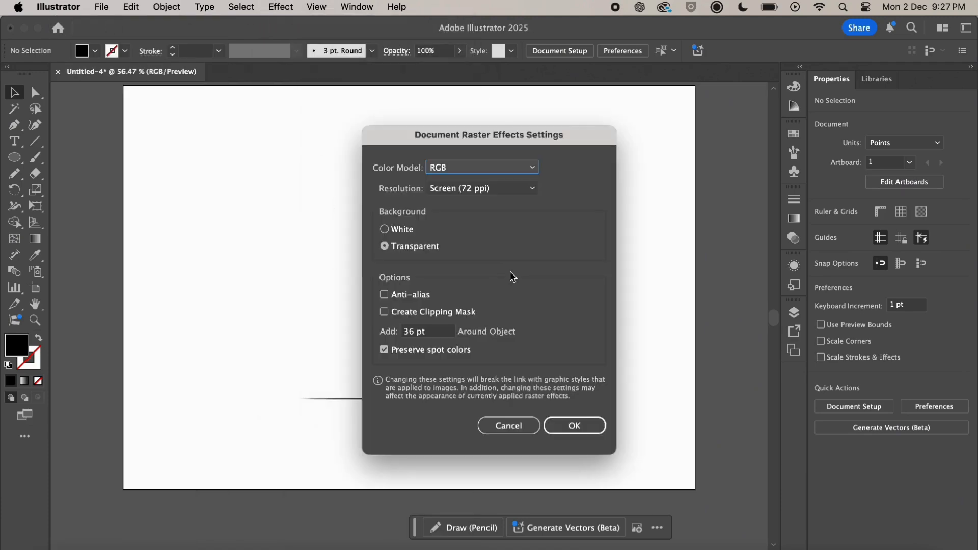
left_click(493, 185)
left_click(498, 236)
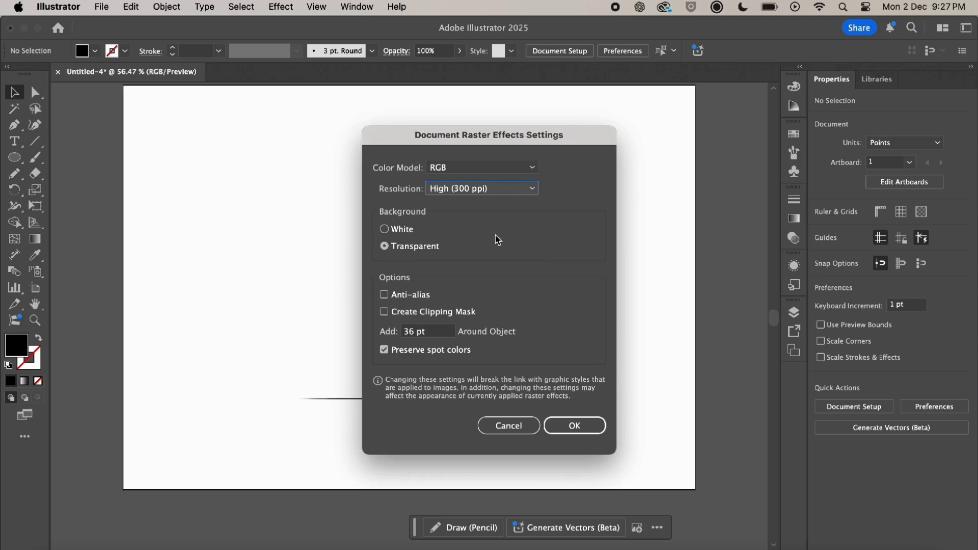
left_click(584, 427)
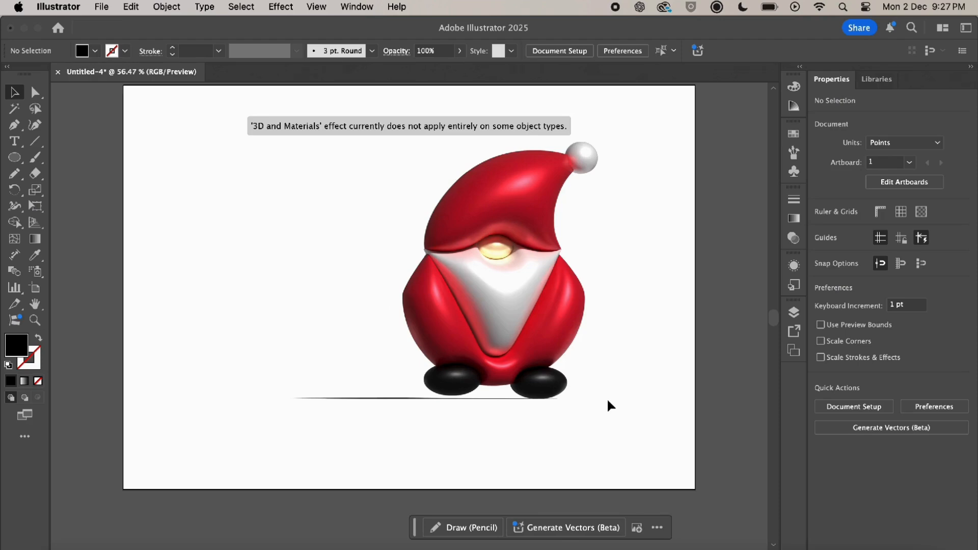
scroll(610, 352, "up", 3)
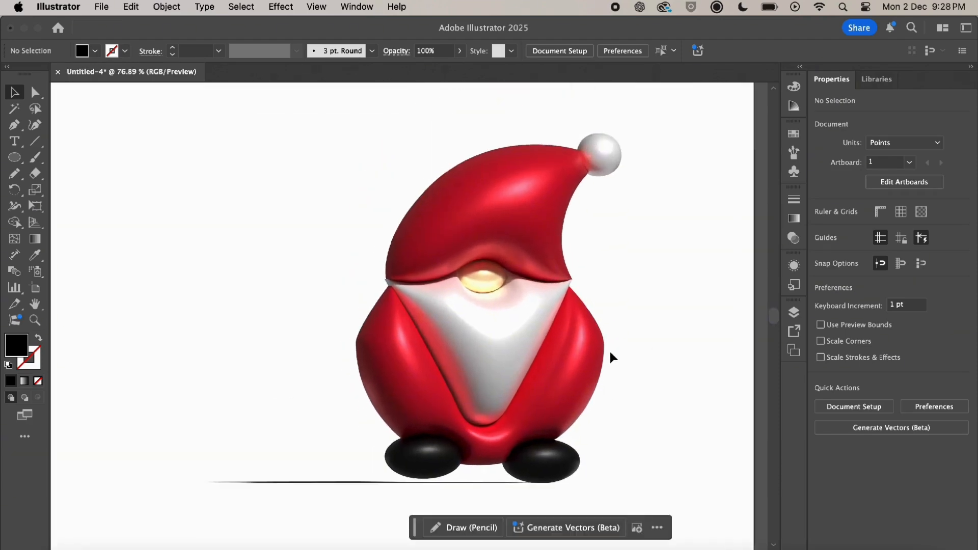